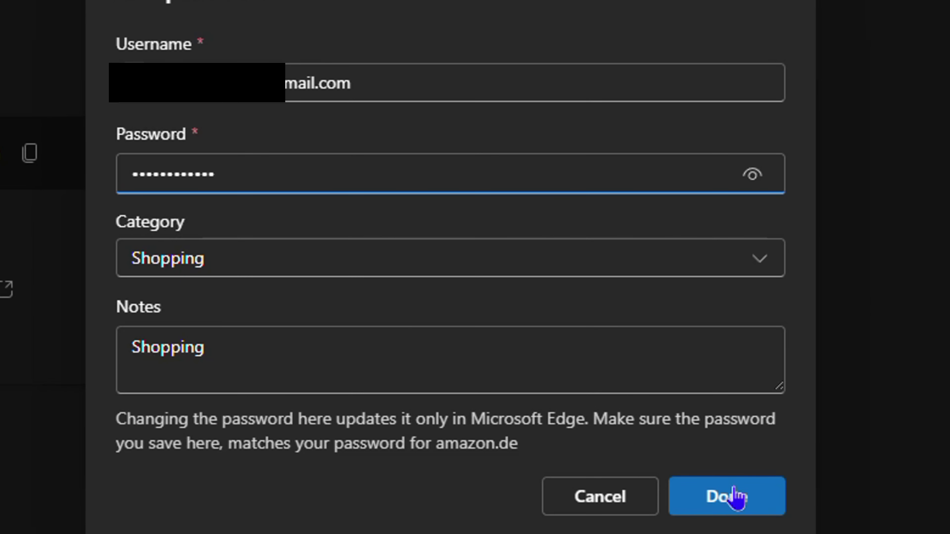
Step: Load amazon.de and translate the German page into English
click(736, 497)
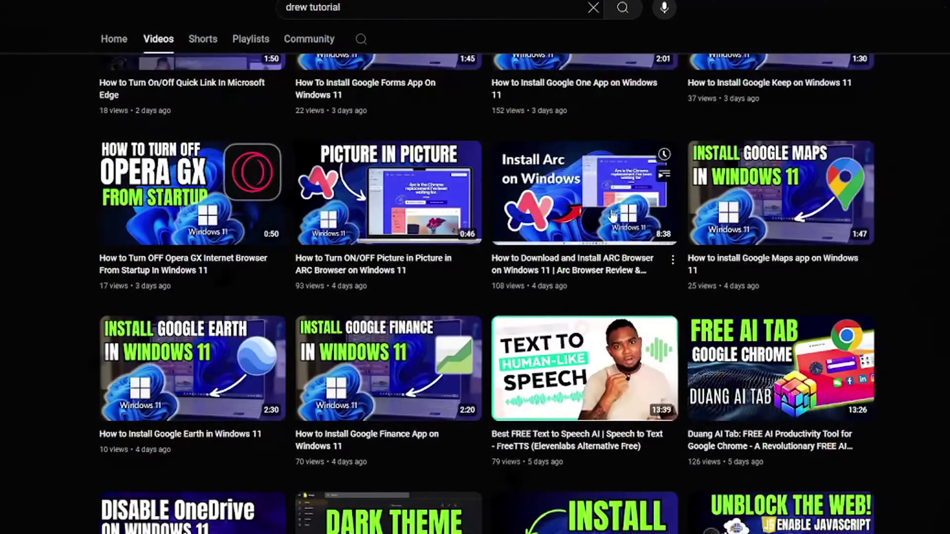
scroll(475, 261, up, 1)
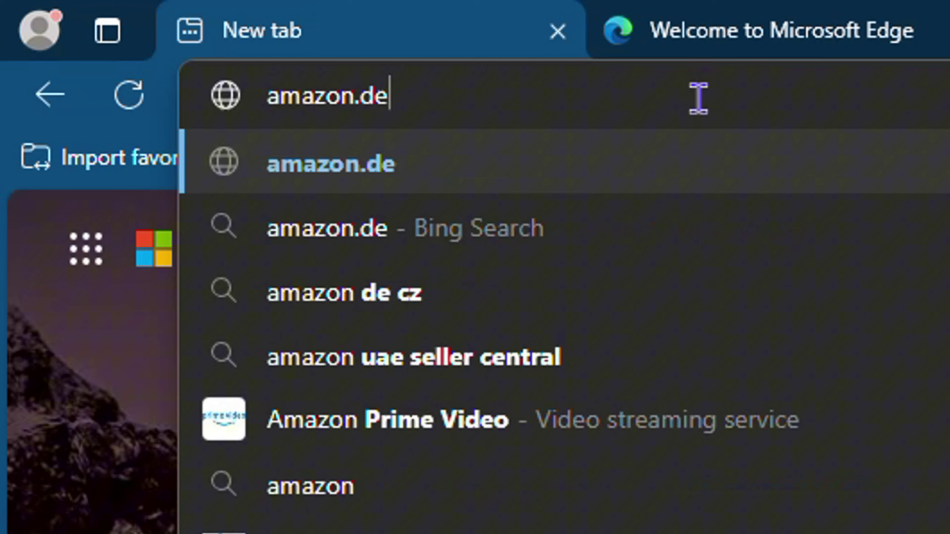
key(Return)
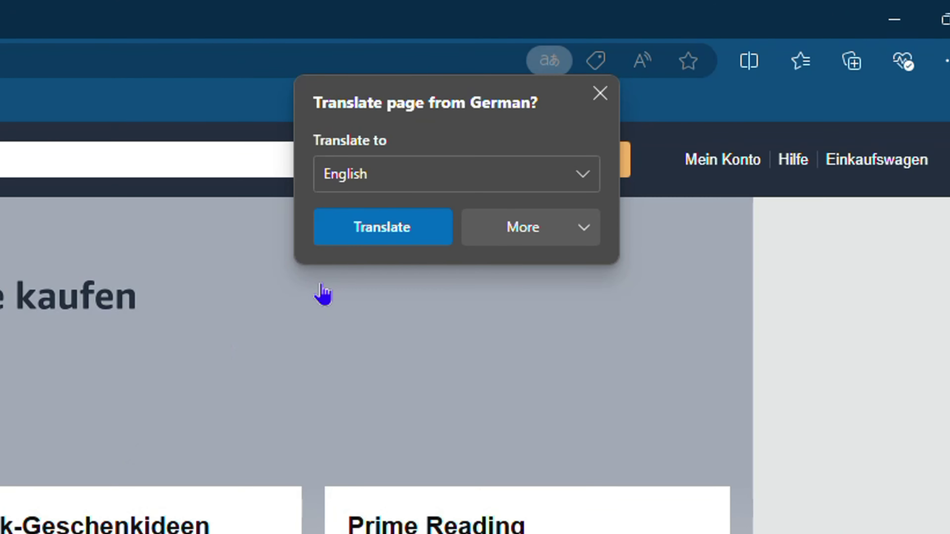
click(600, 93)
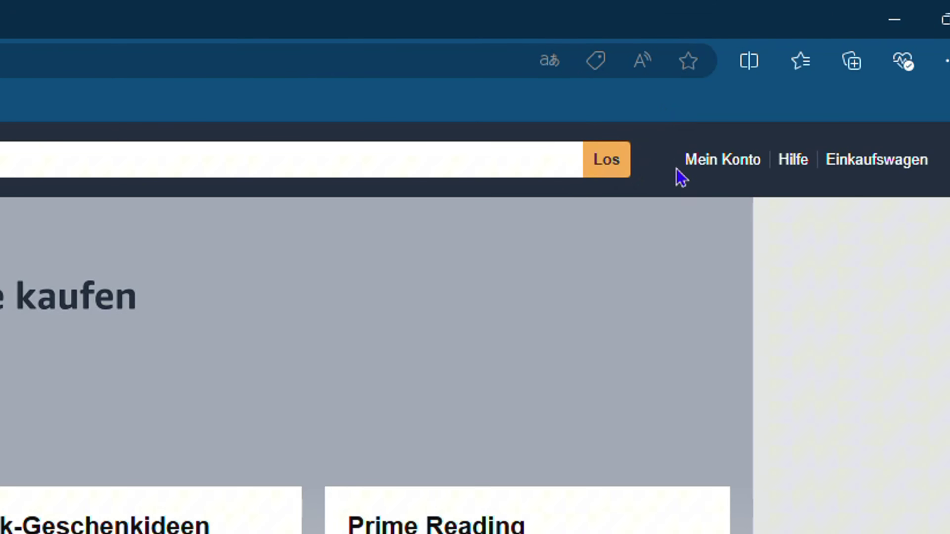
right_click(668, 181)
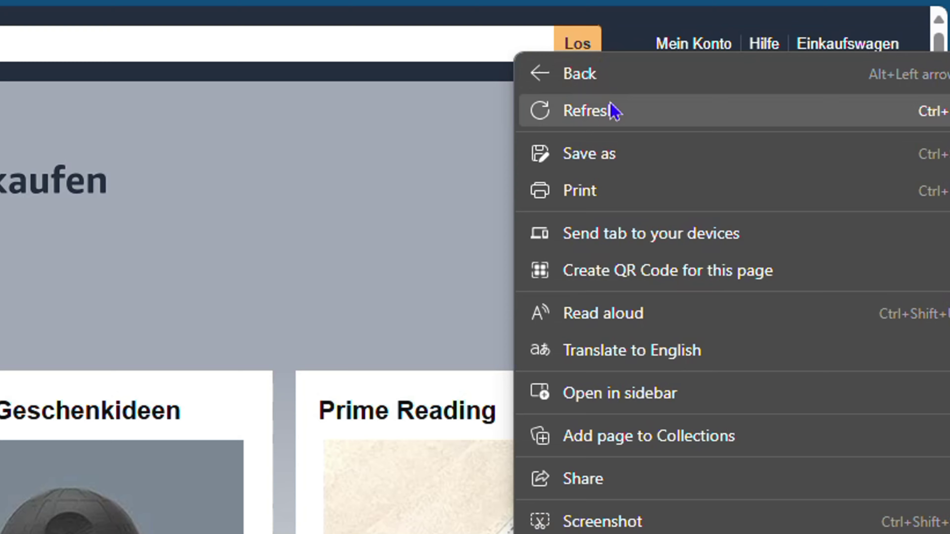
click(623, 159)
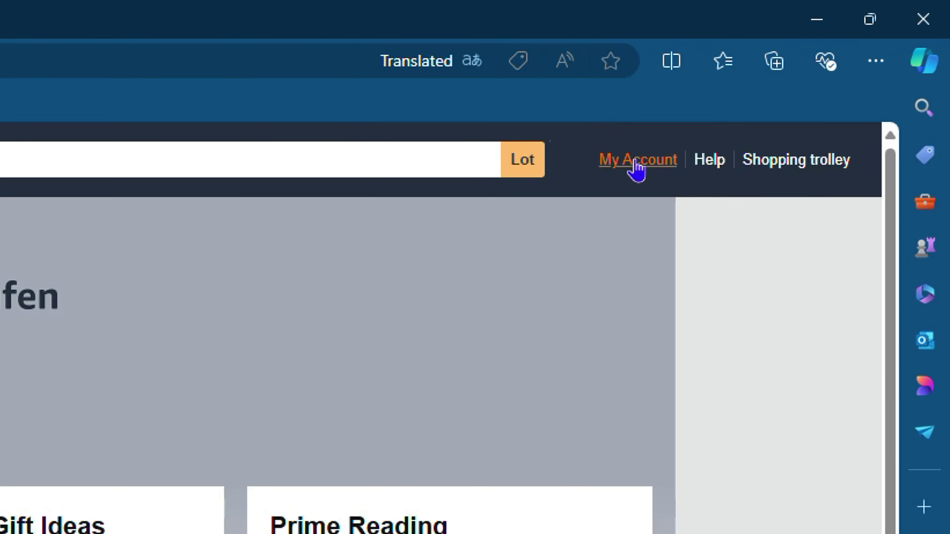
Step: Go to My Account, pick the suggested account e-mail, continue, and type the account password
click(634, 125)
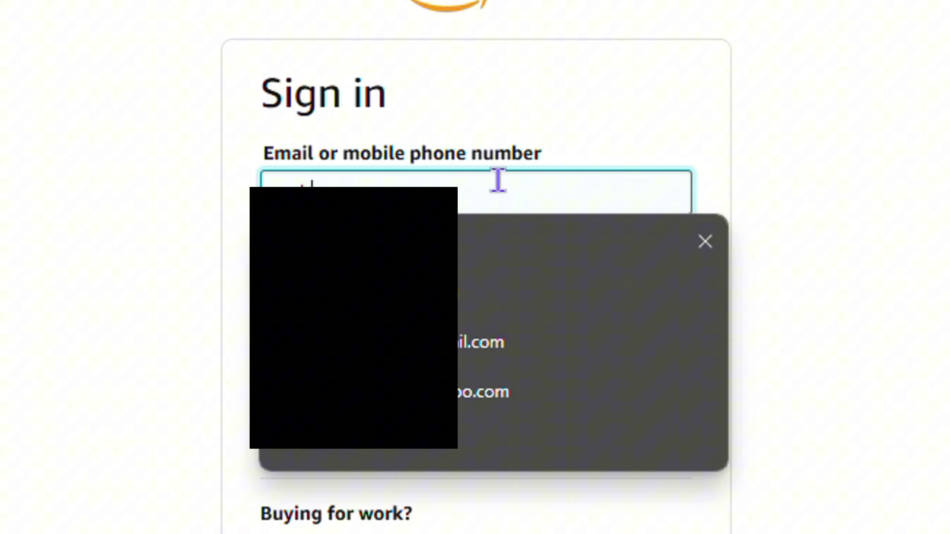
key(Down)
key(Return)
click(370, 257)
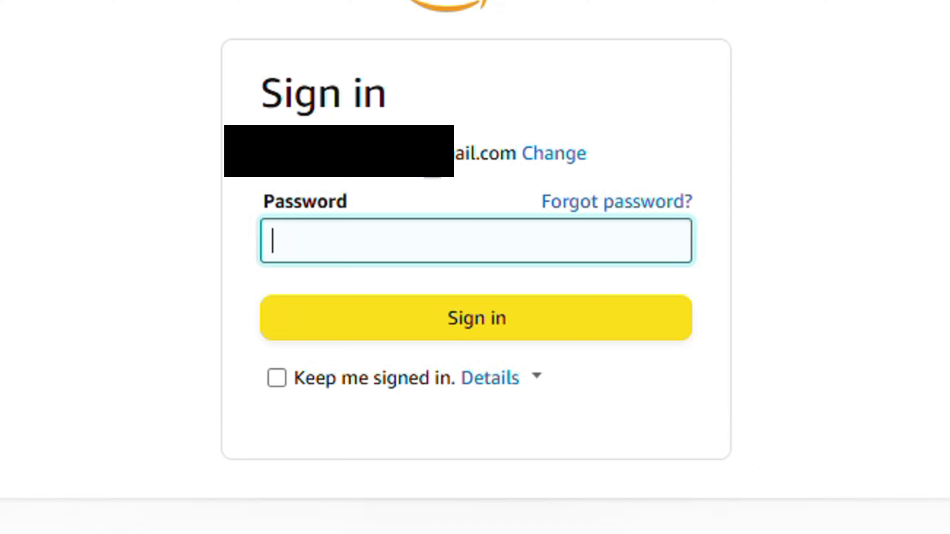
text(*)
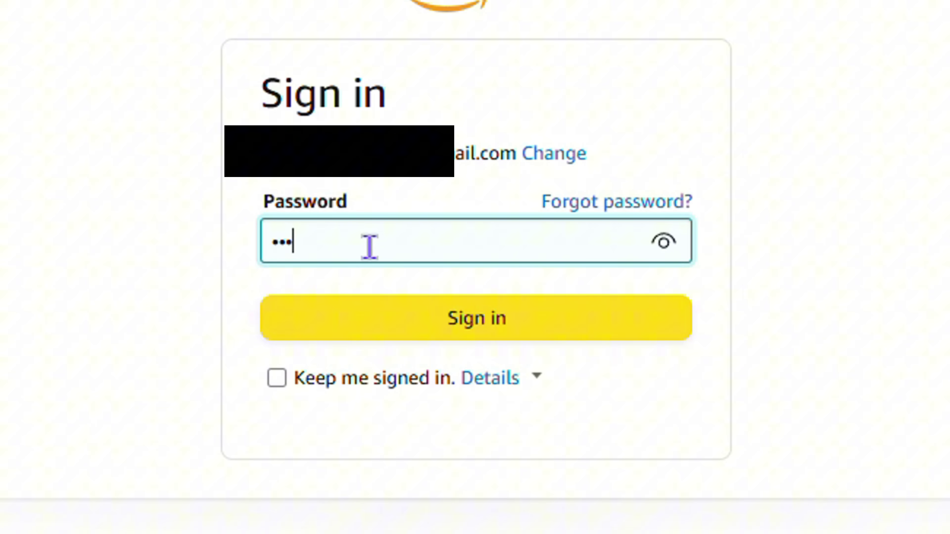
text(************)
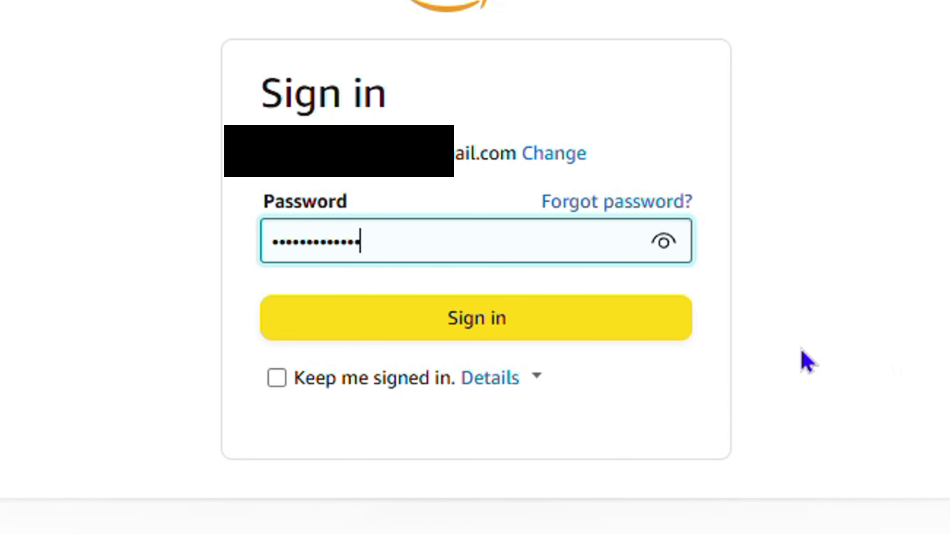
Step: Sign in to Amazon.de with the entered e-mail and password
click(552, 327)
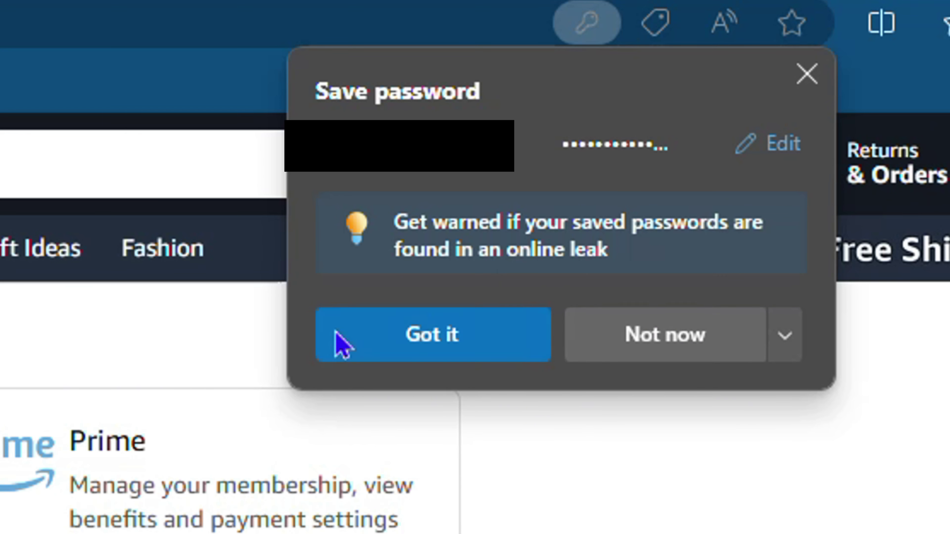
click(342, 344)
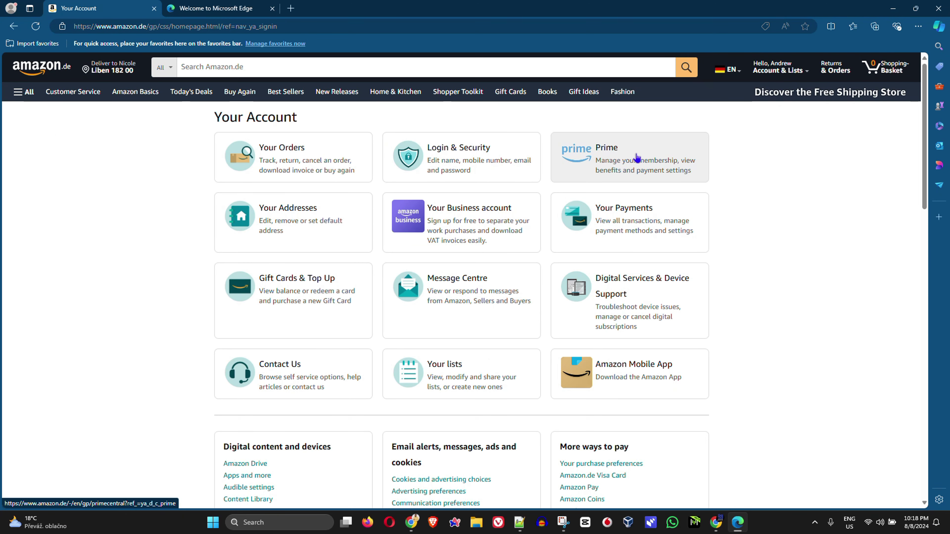
click(918, 26)
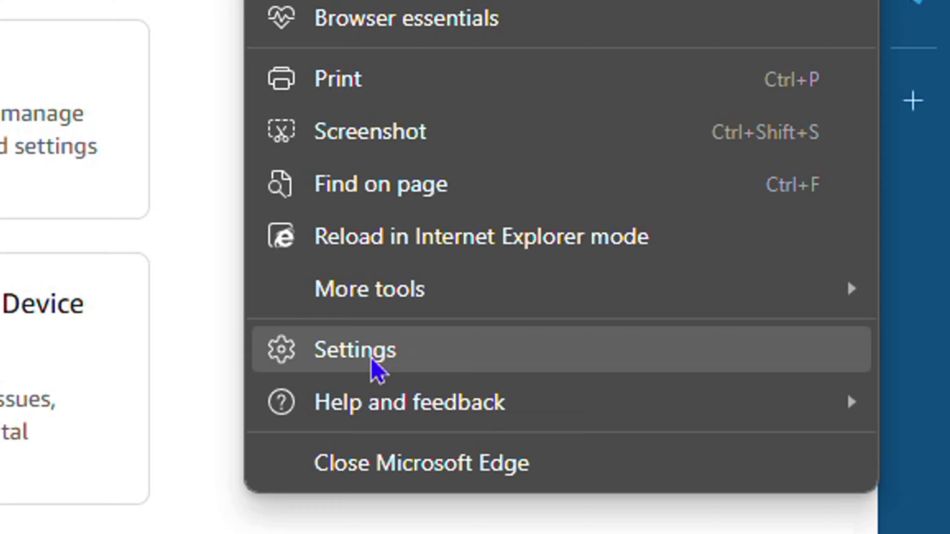
Step: Open Edge's Passwords settings and place the cursor in the search passwords box
click(781, 295)
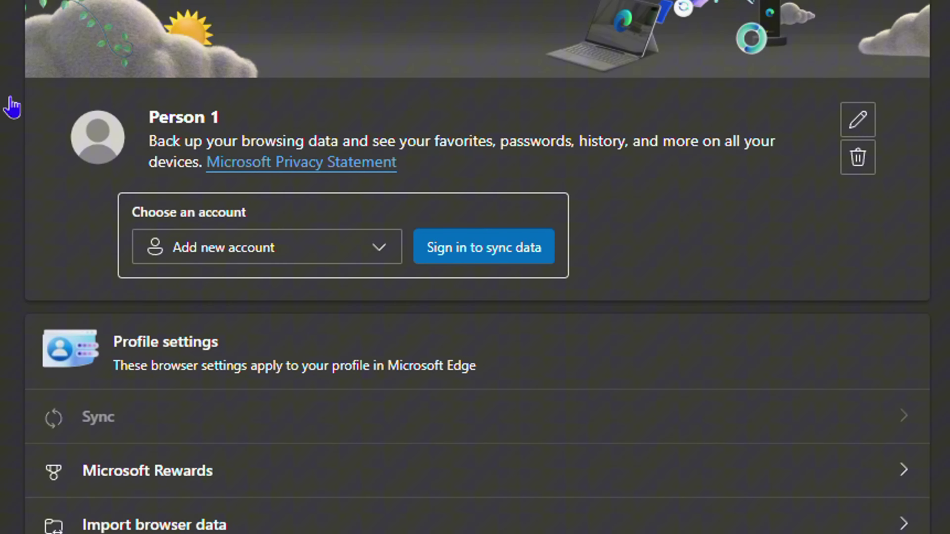
scroll(480, 230, down, 2)
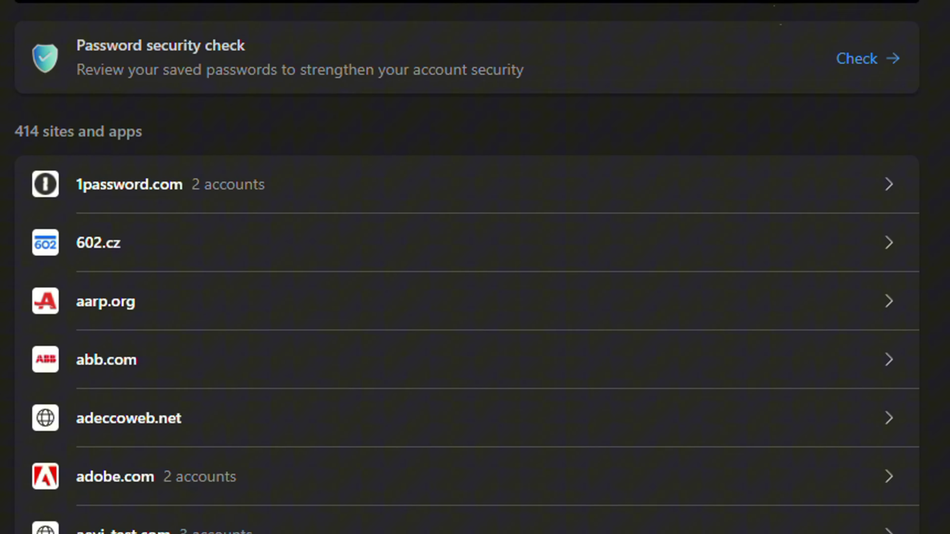
scroll(894, 102, down, 5)
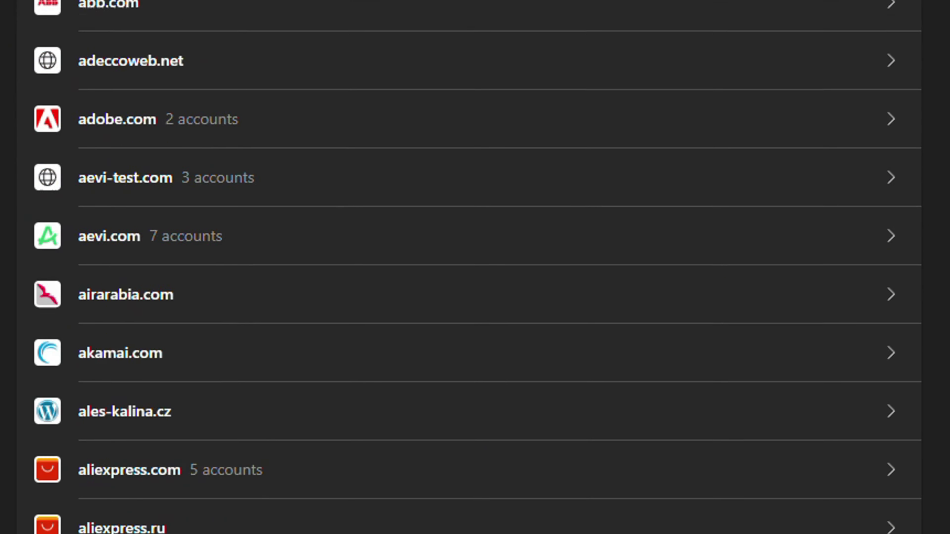
scroll(216, 259, up, 13)
click(217, 258)
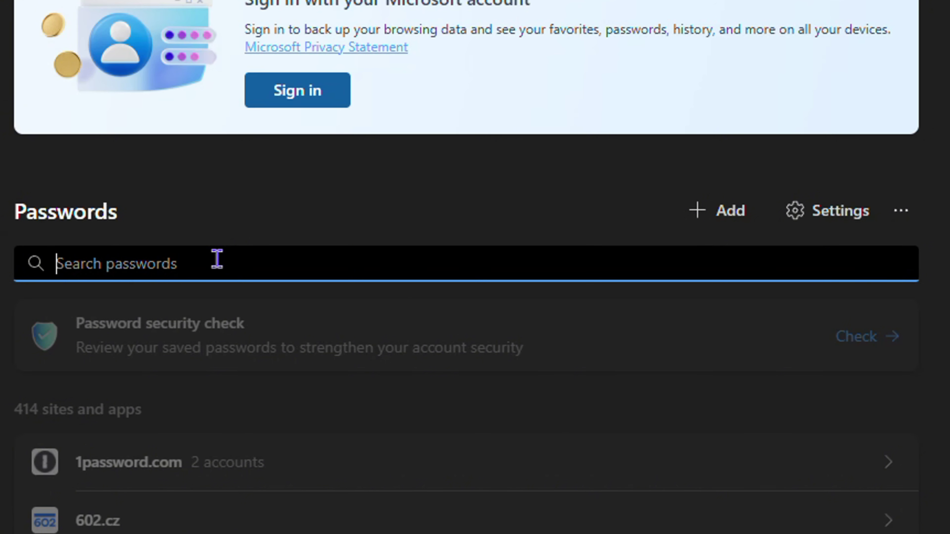
Step: Filter saved passwords by 'amazon' and open the amazon.de login, confirming with the Windows password
text(amazon)
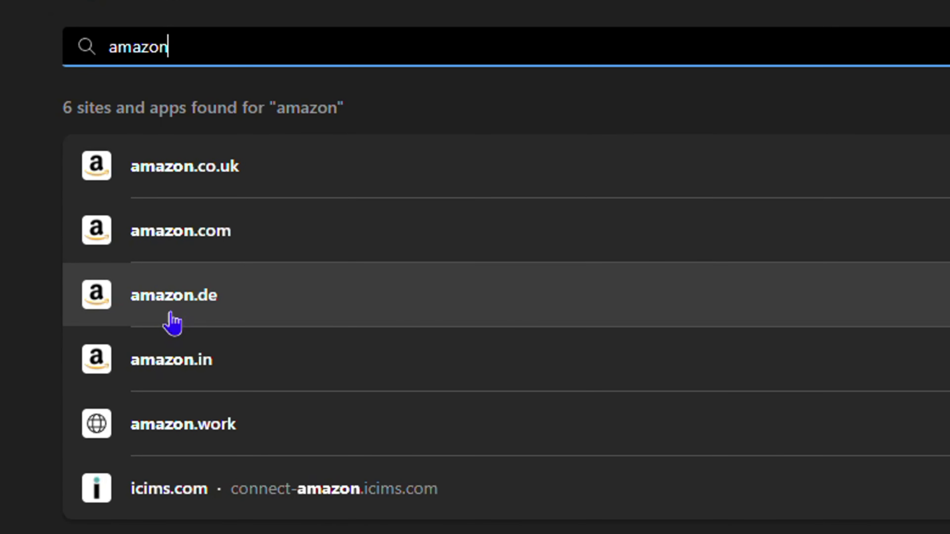
click(249, 307)
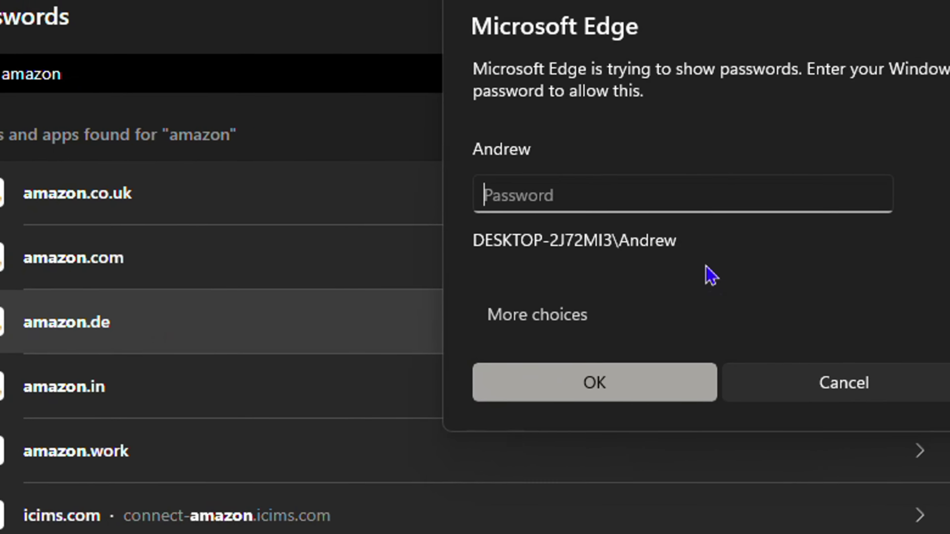
text(••)
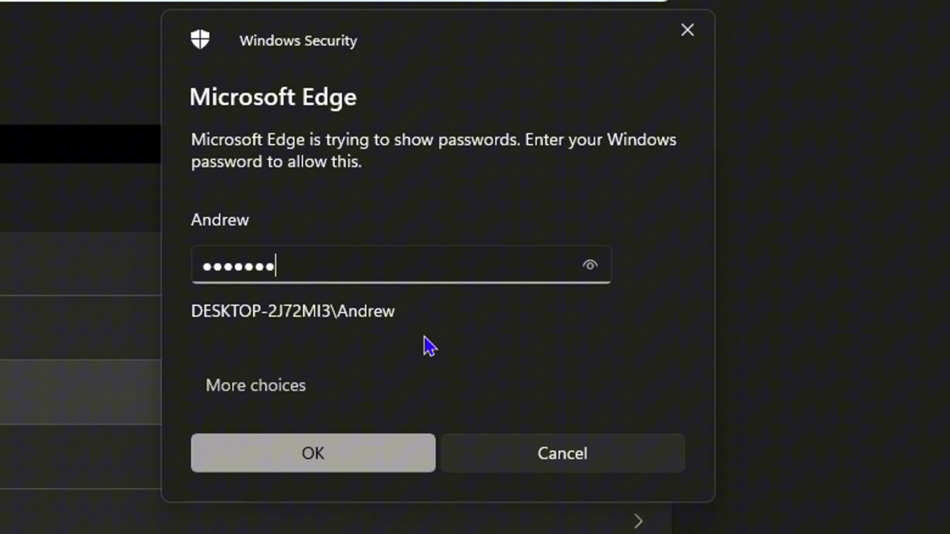
text(•••••••••)
key(Return)
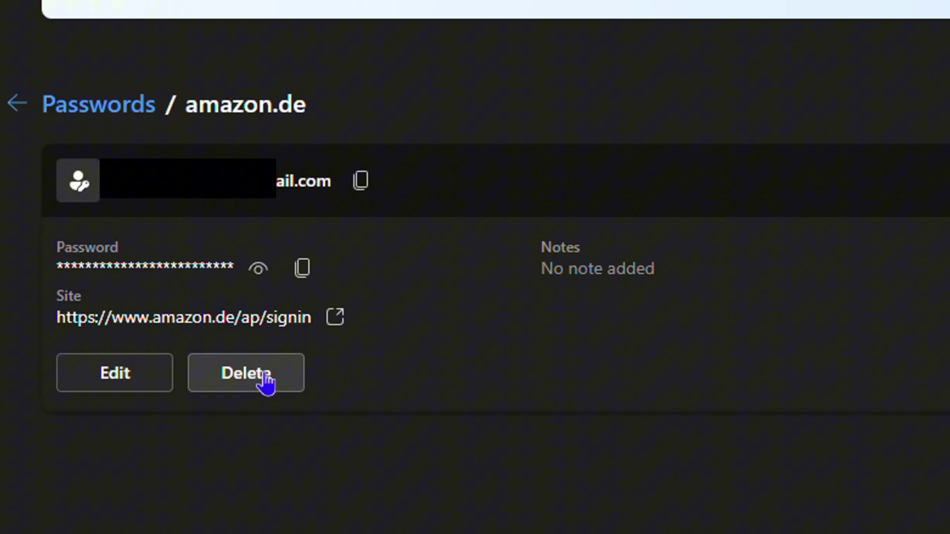
Step: Edit the amazon.de login and add the note 'Shopping'
click(109, 374)
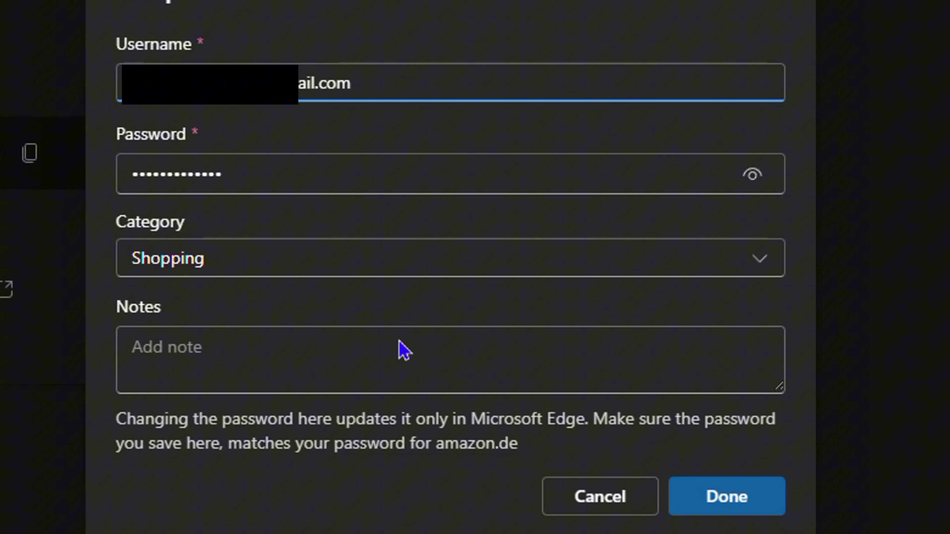
click(221, 355)
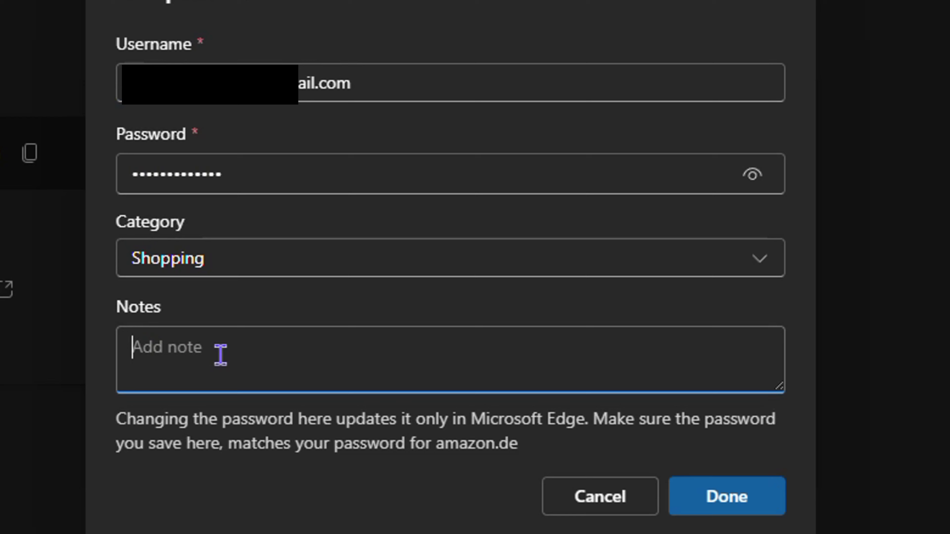
text(Shoppo)
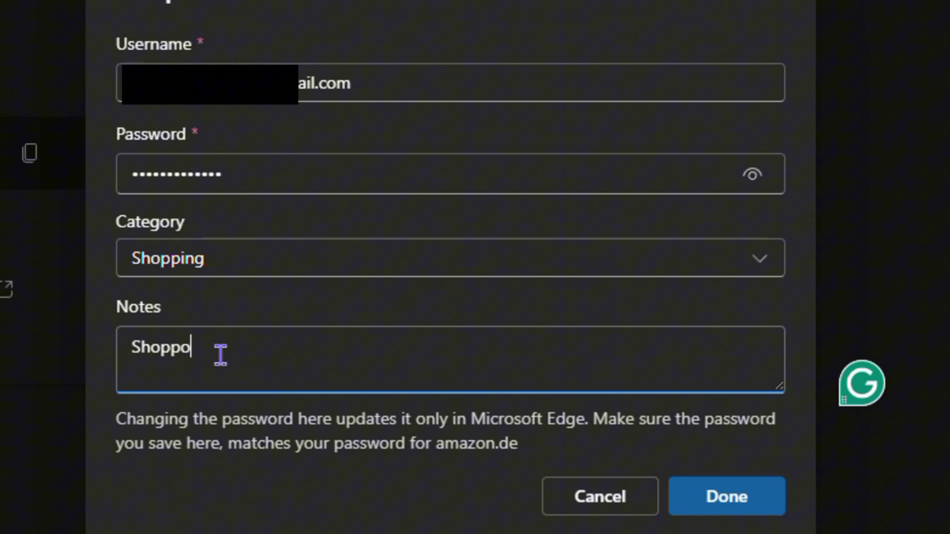
key(BackSpace)
text(ing)
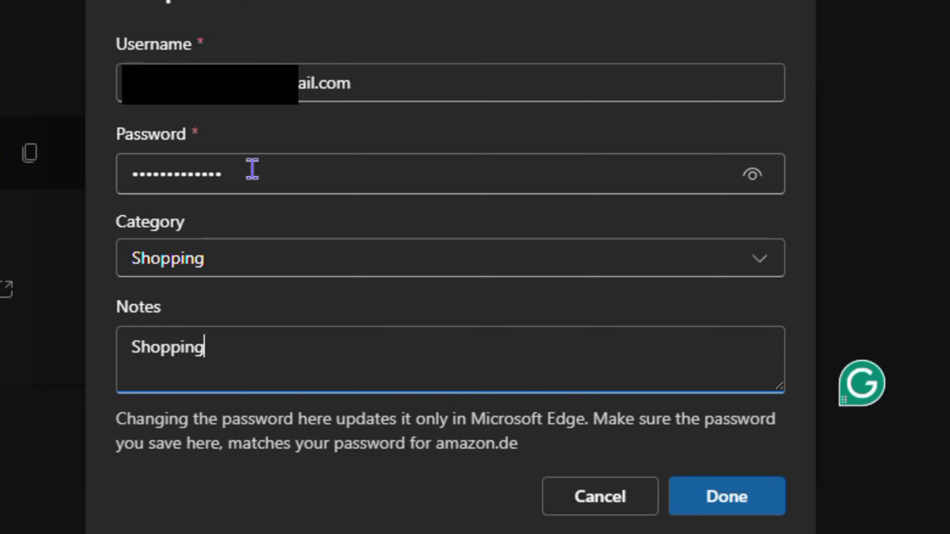
Step: Replace the login's saved password with a new one
click(252, 168)
key(ctrl+a)
text(••••••••••••)
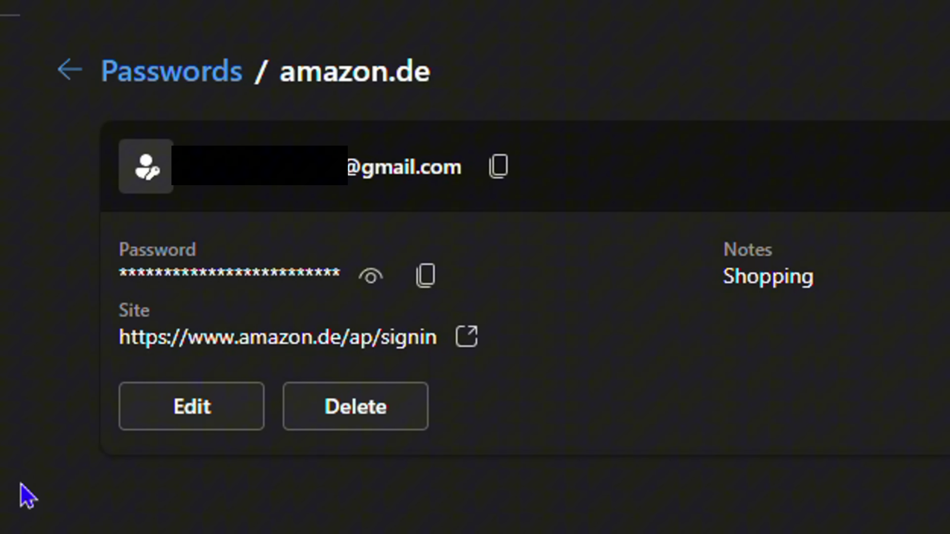
Step: Delete the amazon.de login, undo the deletion, then delete it again from its details page
click(351, 415)
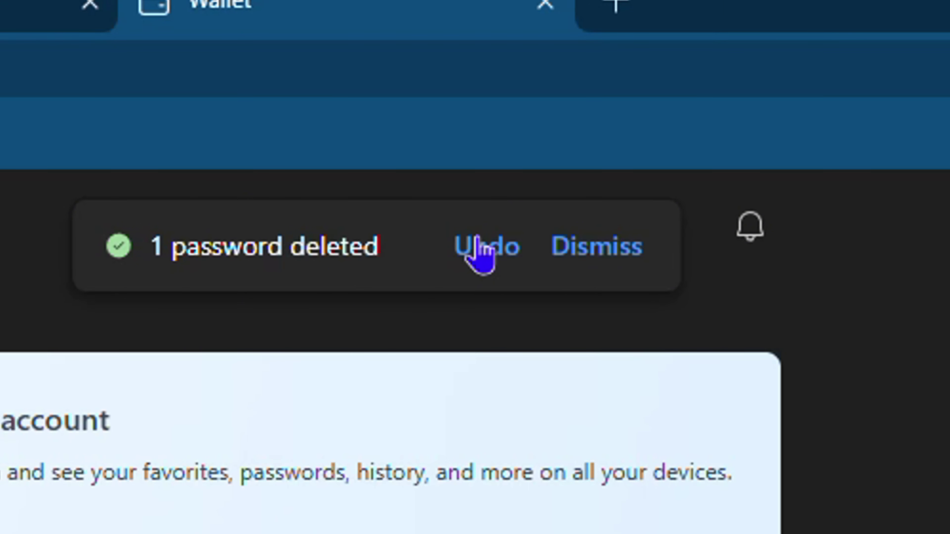
click(480, 254)
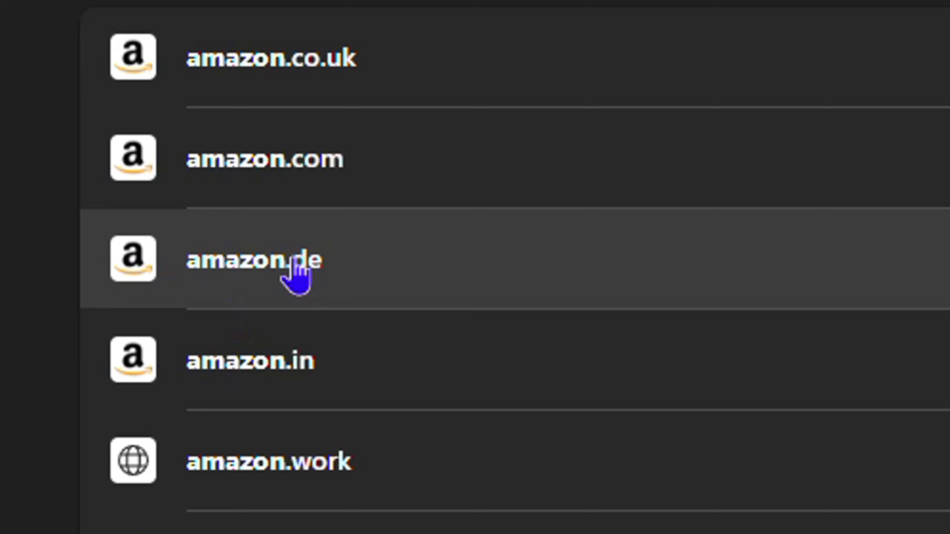
click(817, 277)
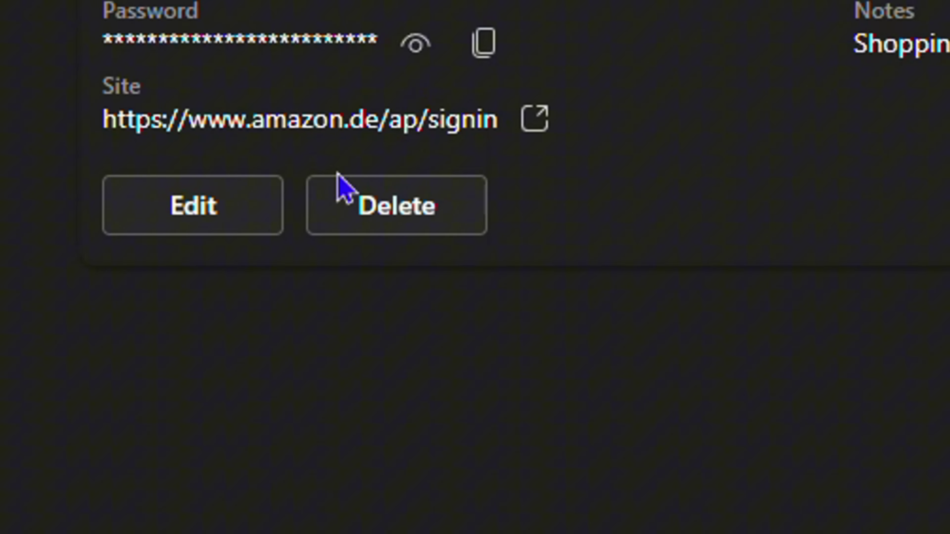
click(339, 187)
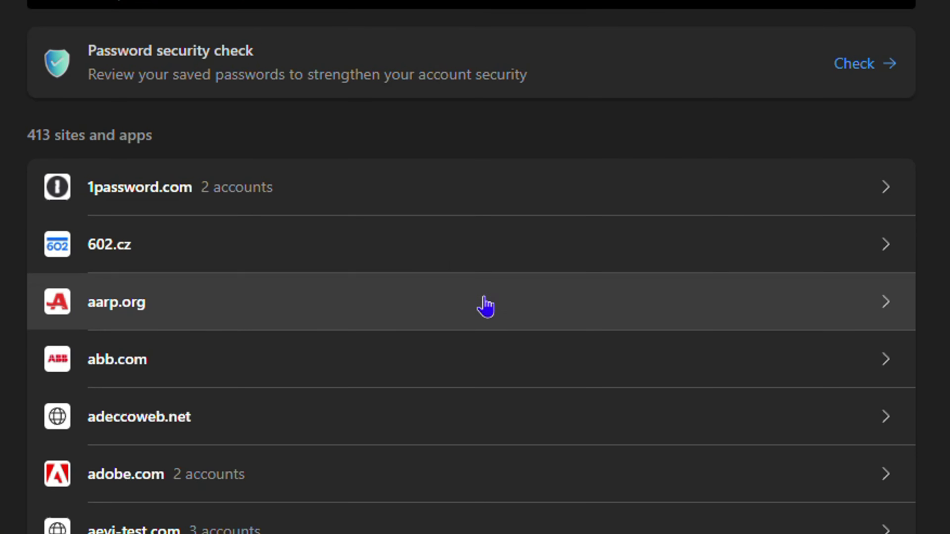
Step: Open the saved callida.cz logins, delete one, and browse the 412-site password list
scroll(486, 307, down, 10)
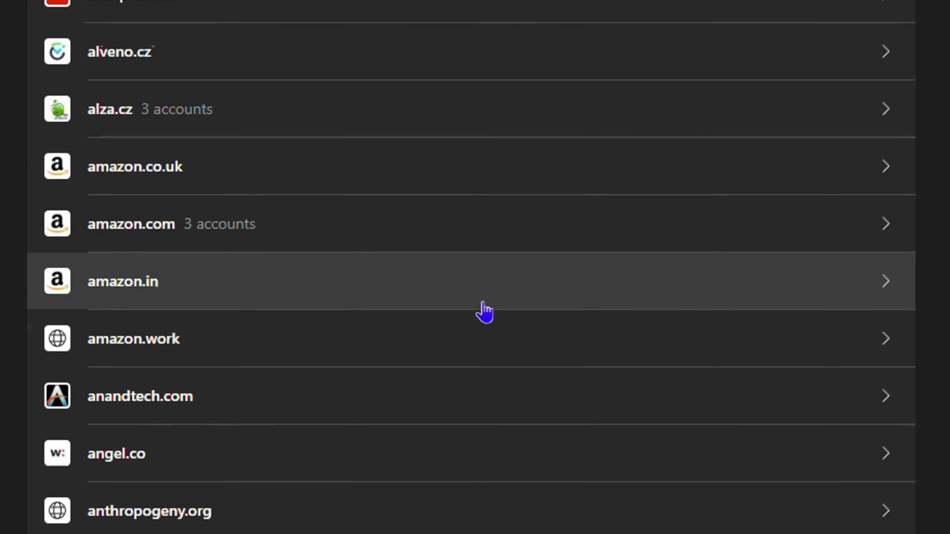
scroll(360, 243, down, 10)
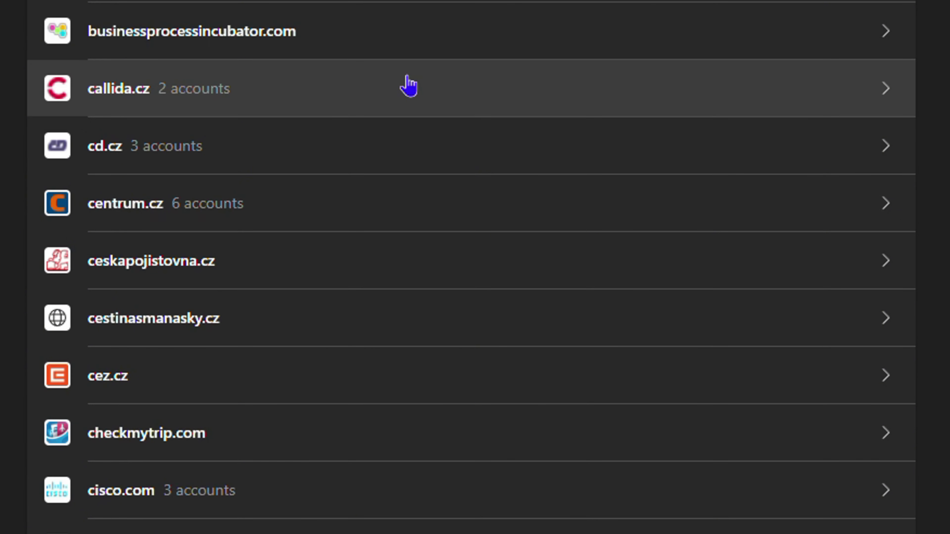
click(409, 85)
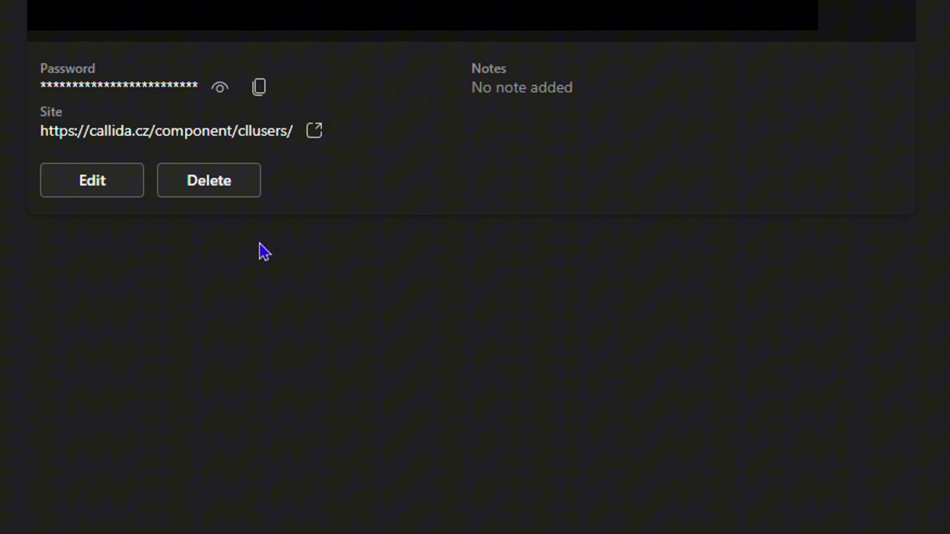
click(210, 182)
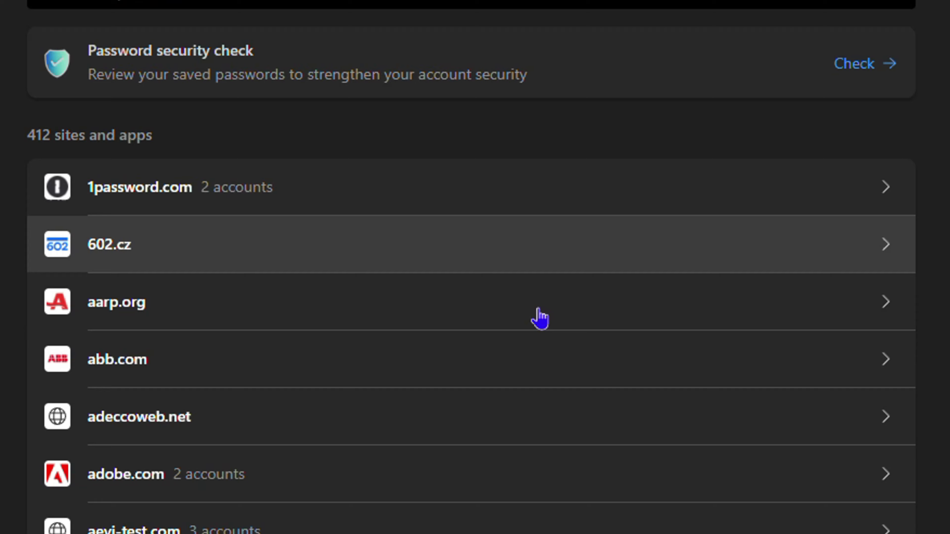
scroll(527, 321, down, 10)
scroll(825, 254, up, 10)
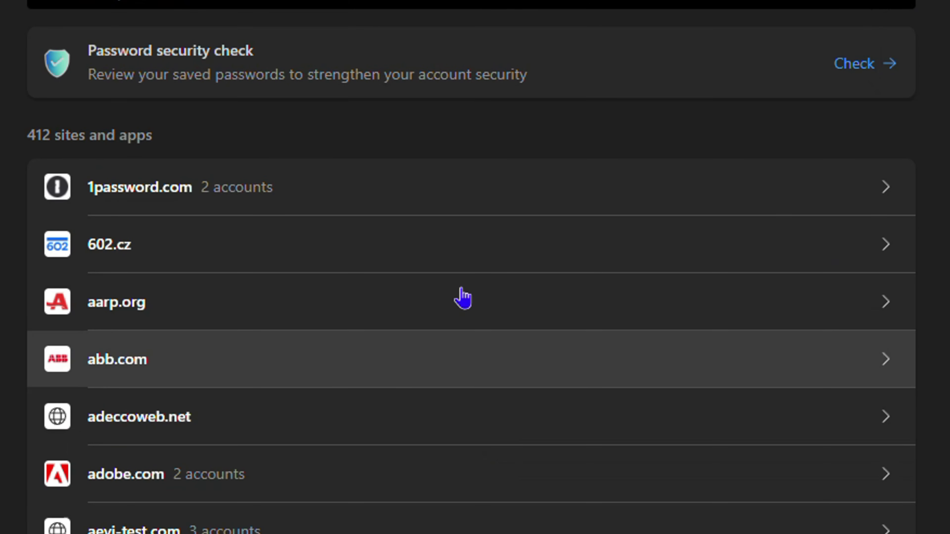
scroll(471, 267, down, 5)
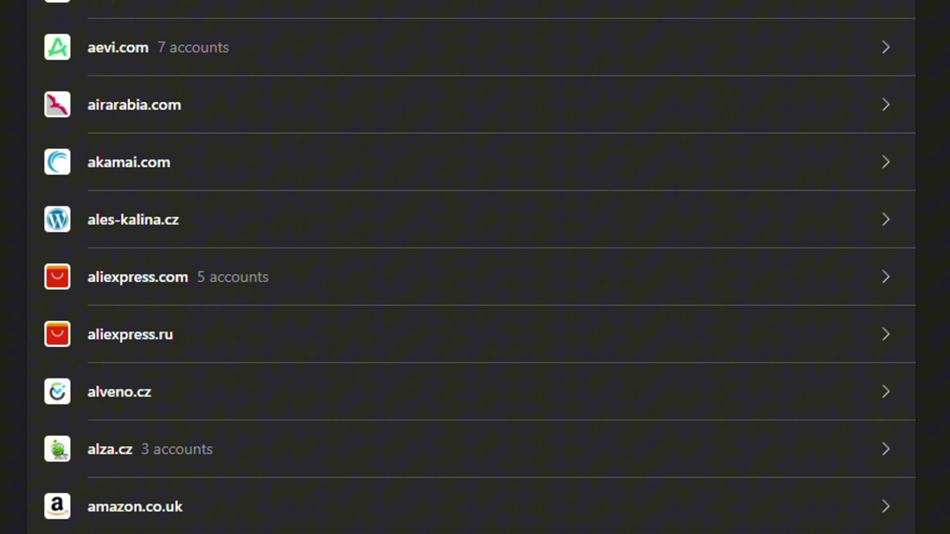